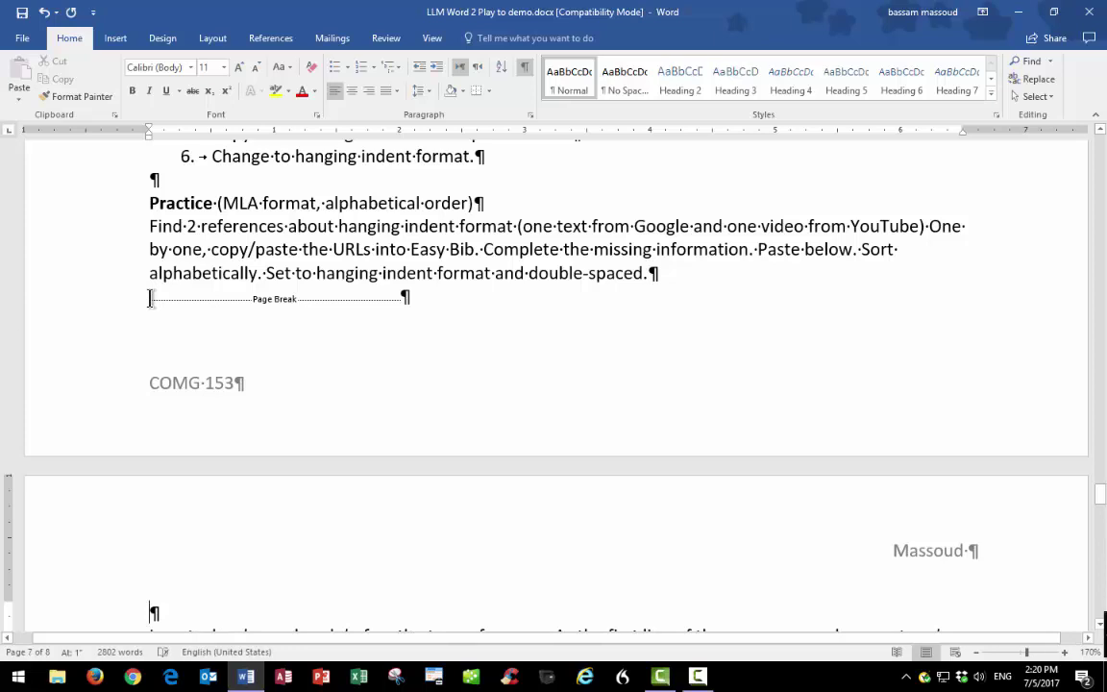
Add a centered, bold "Works Cited" heading on the first line of the page after the page break
scroll(151, 298, down, 3)
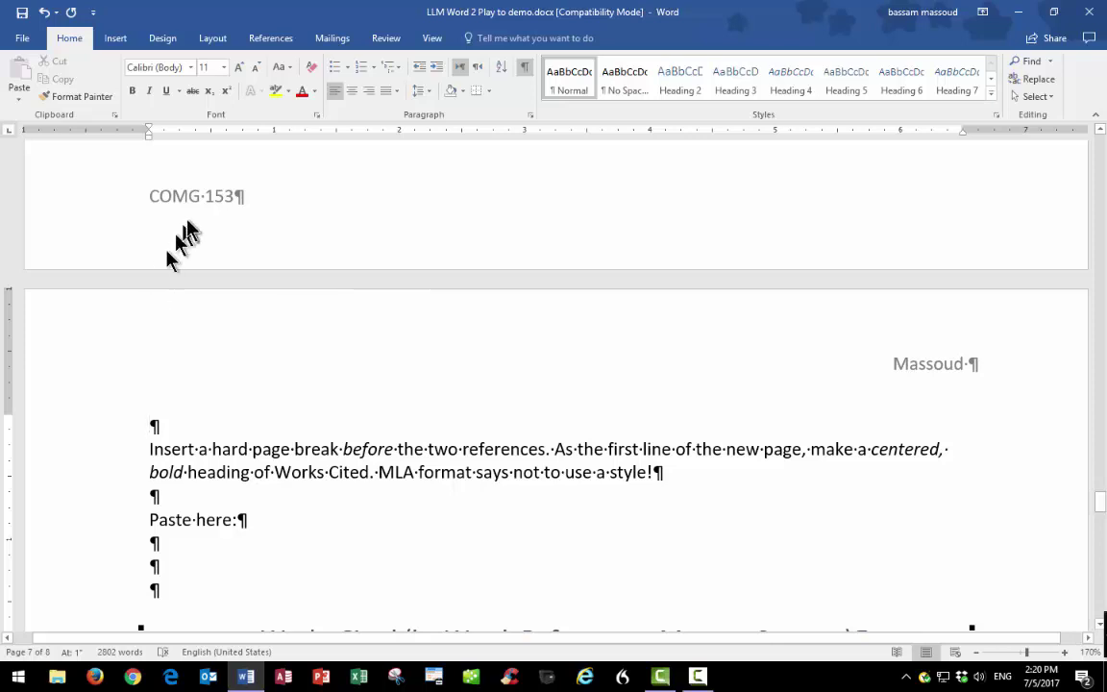
click(352, 92)
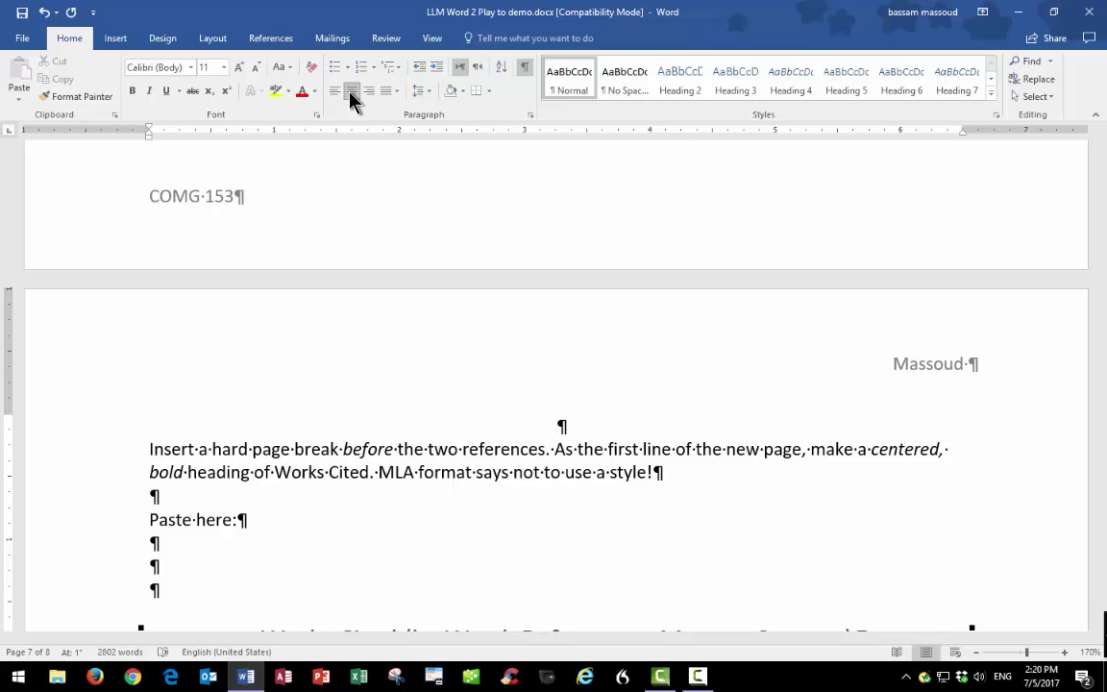
key(ctrl+b)
text(Works Cited)
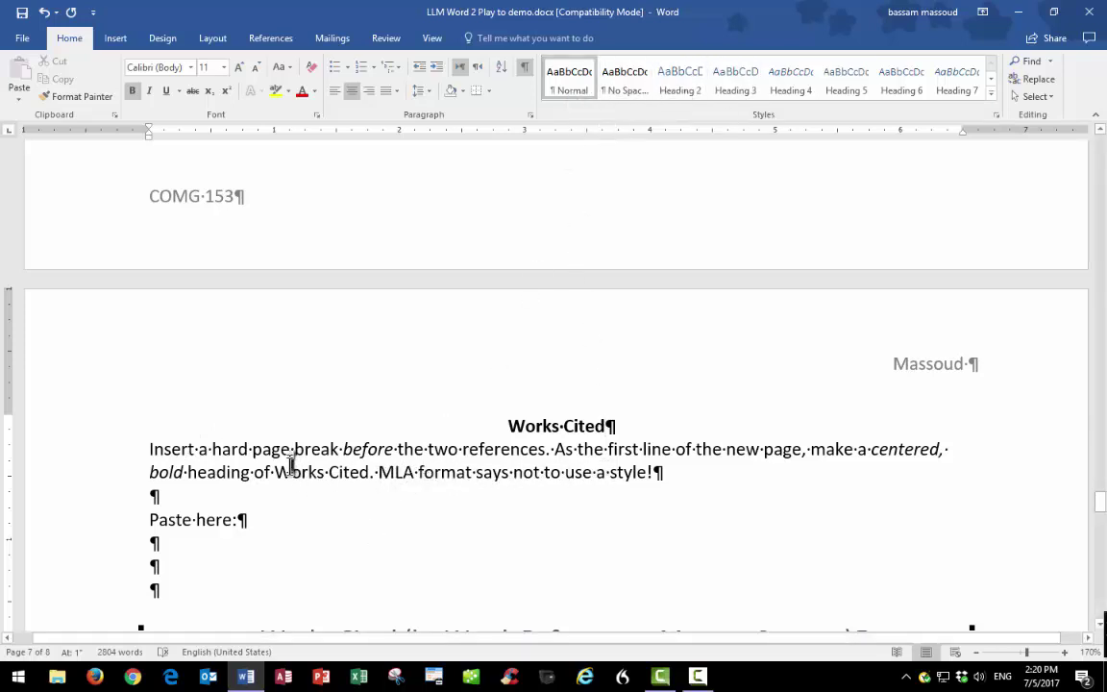
click(290, 468)
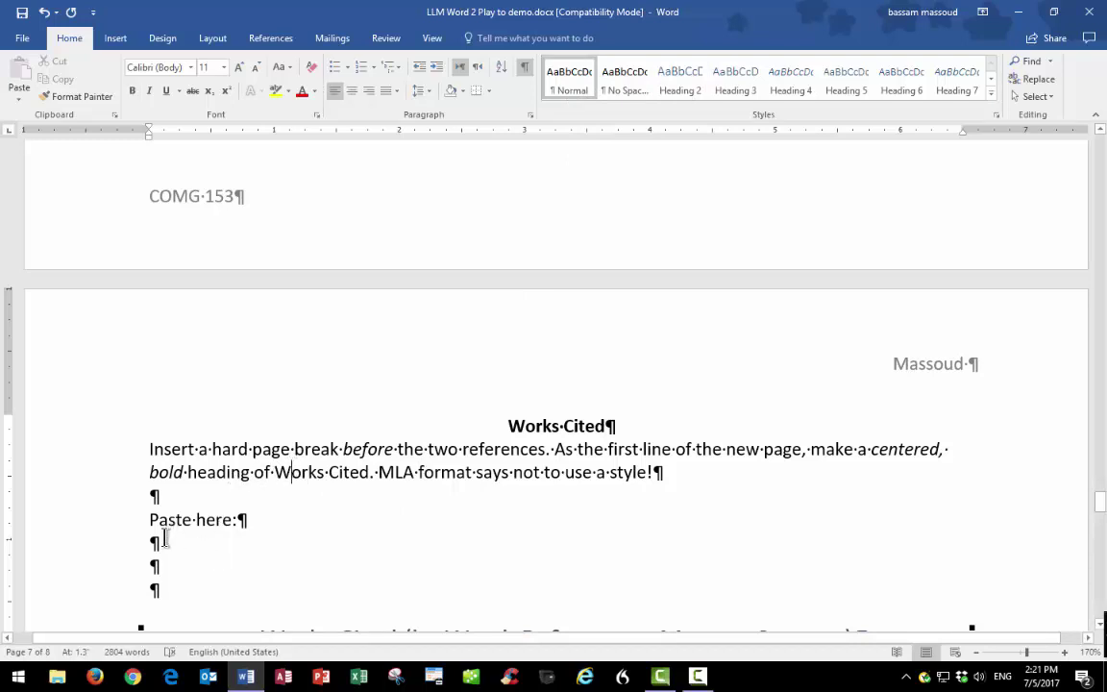
Set the document's citation and bibliography style to MLA Seventh Edition
scroll(166, 540, down, 3)
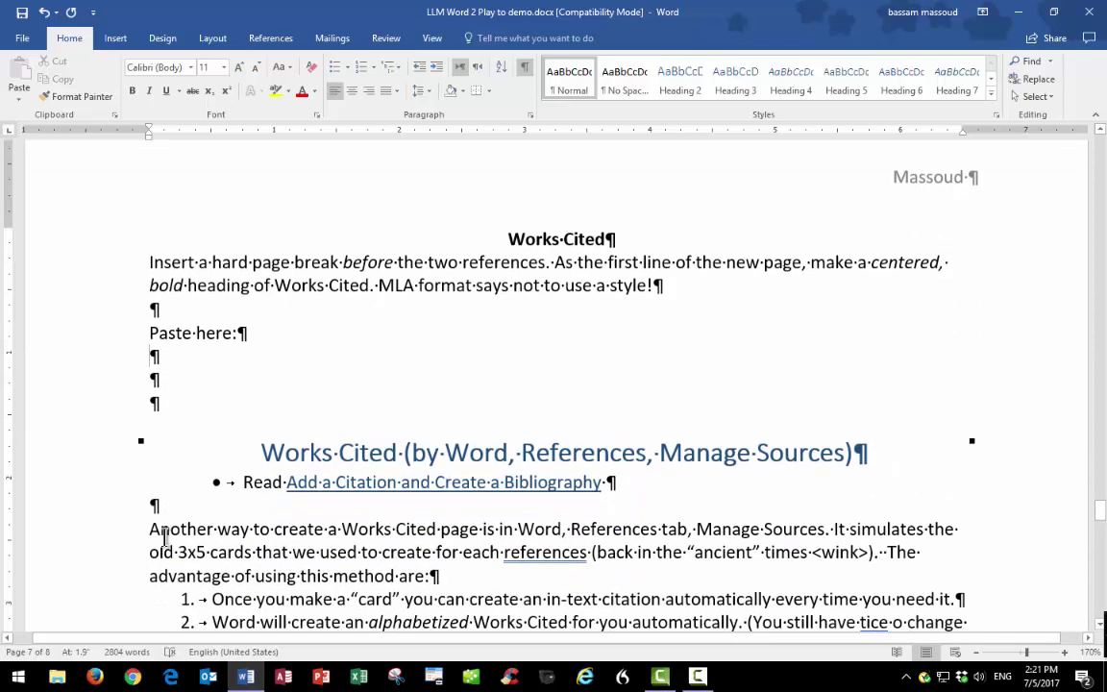
click(166, 379)
scroll(191, 399, down, 5)
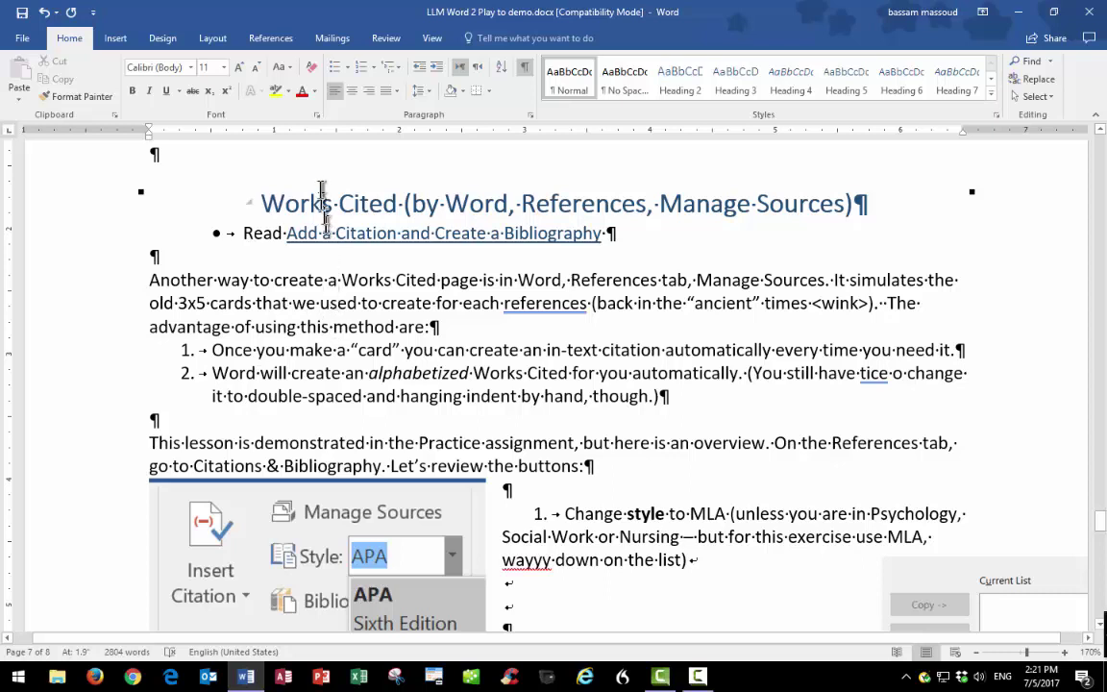
click(271, 39)
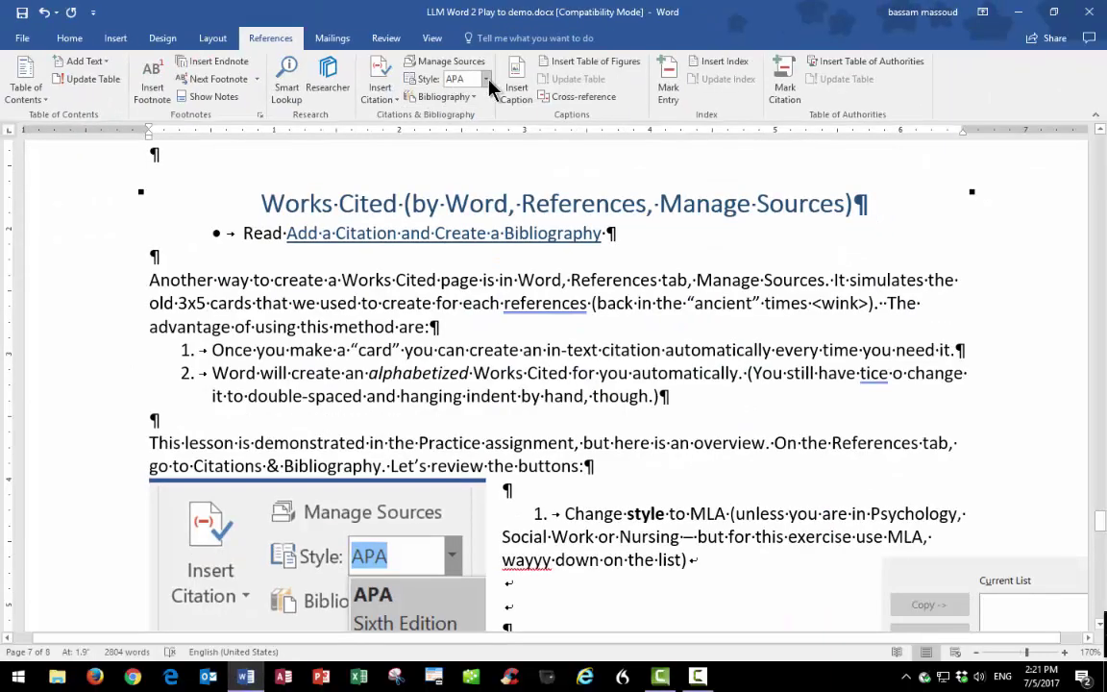
click(486, 80)
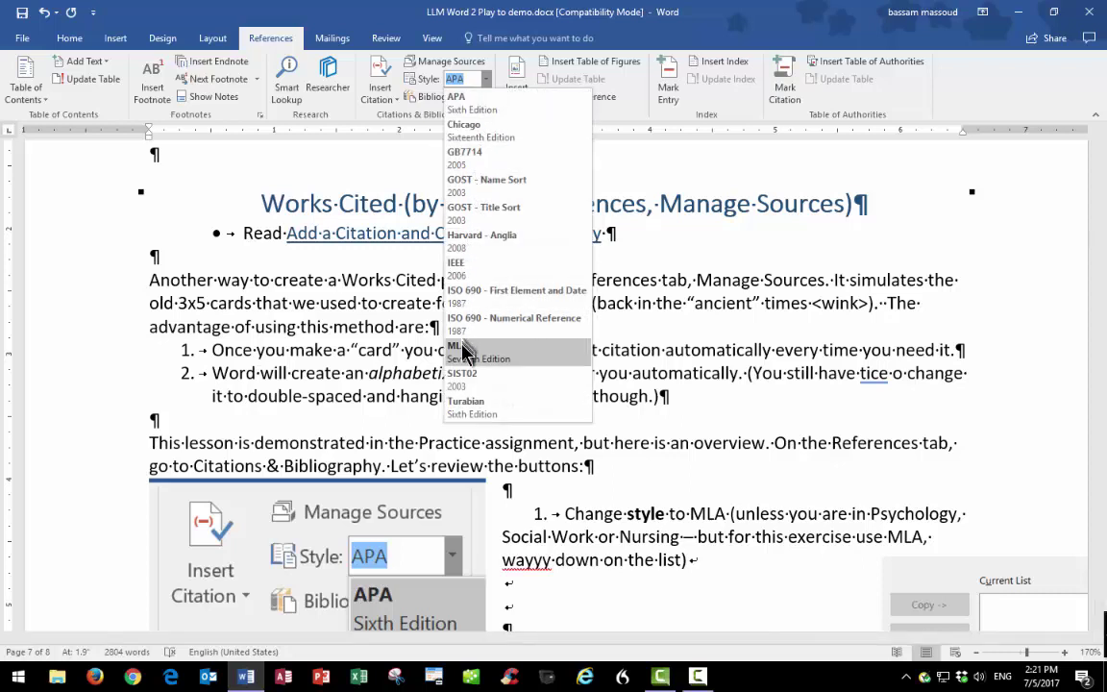
click(462, 350)
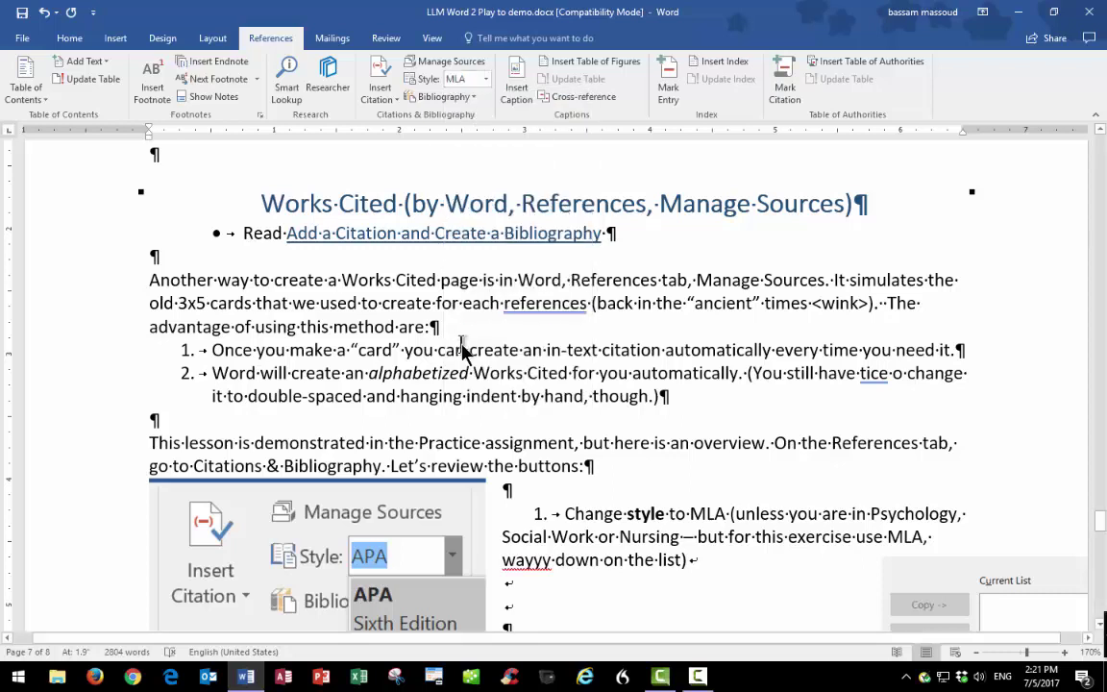
Start a new source in the Source Manager with Web site as its type
click(446, 64)
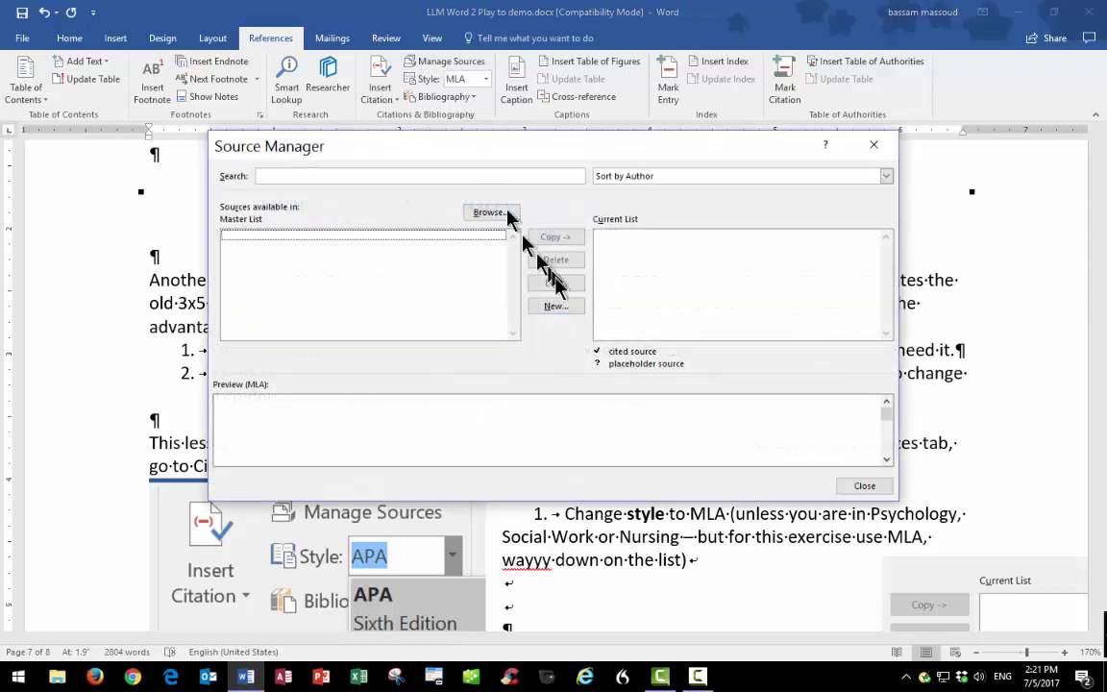
click(558, 307)
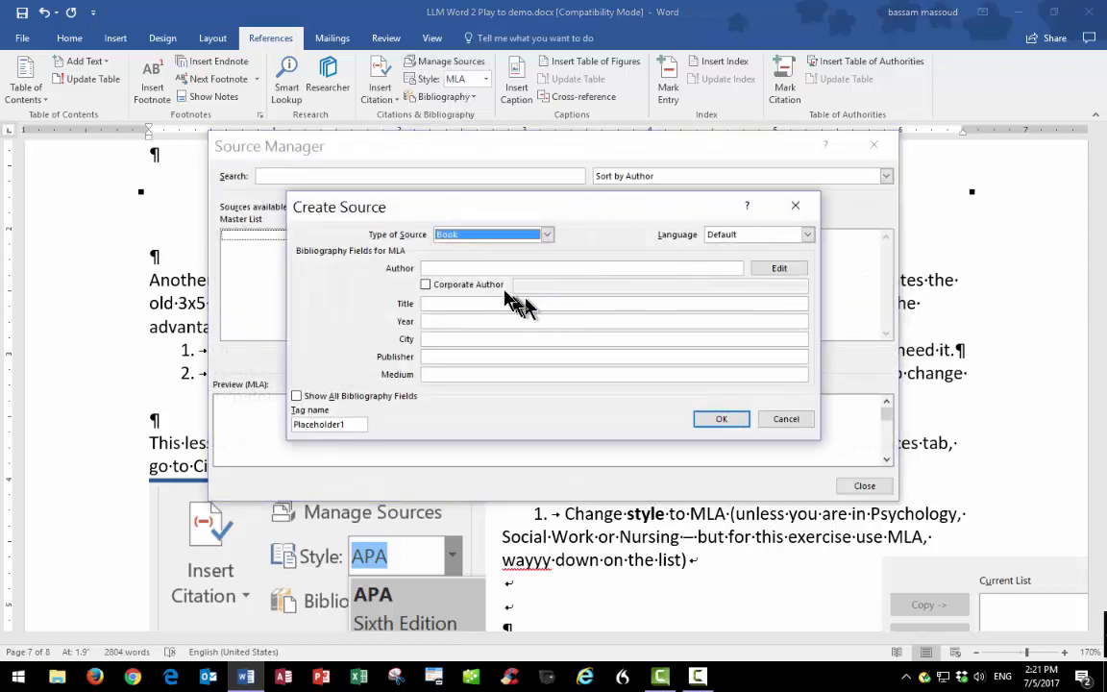
click(506, 237)
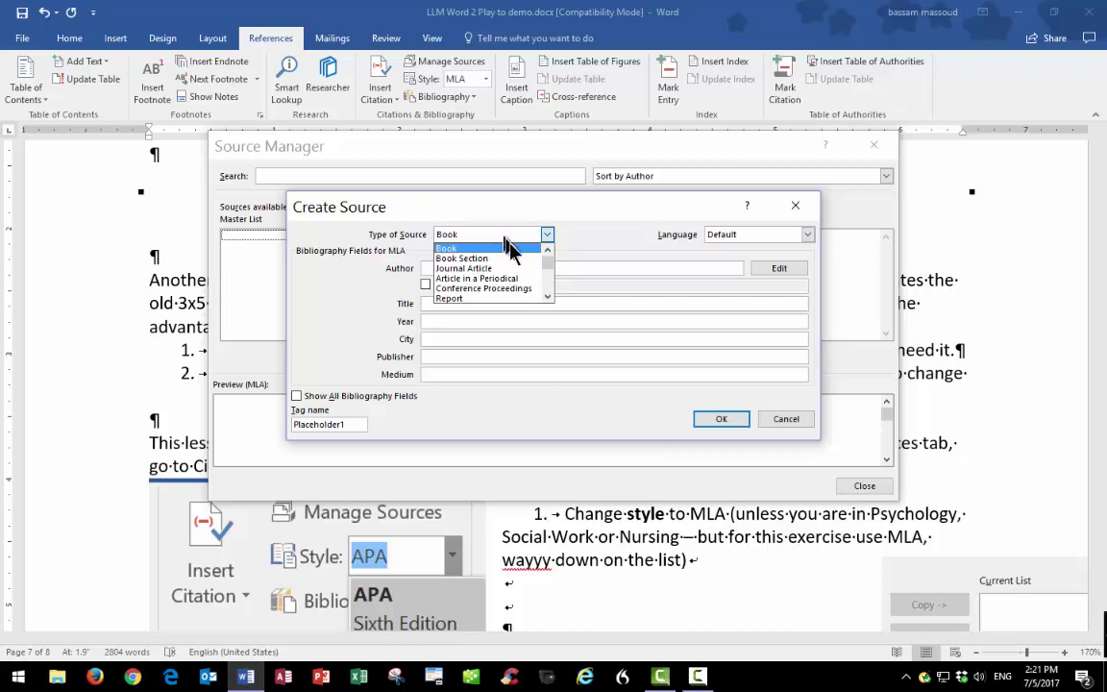
click(547, 297)
click(548, 297)
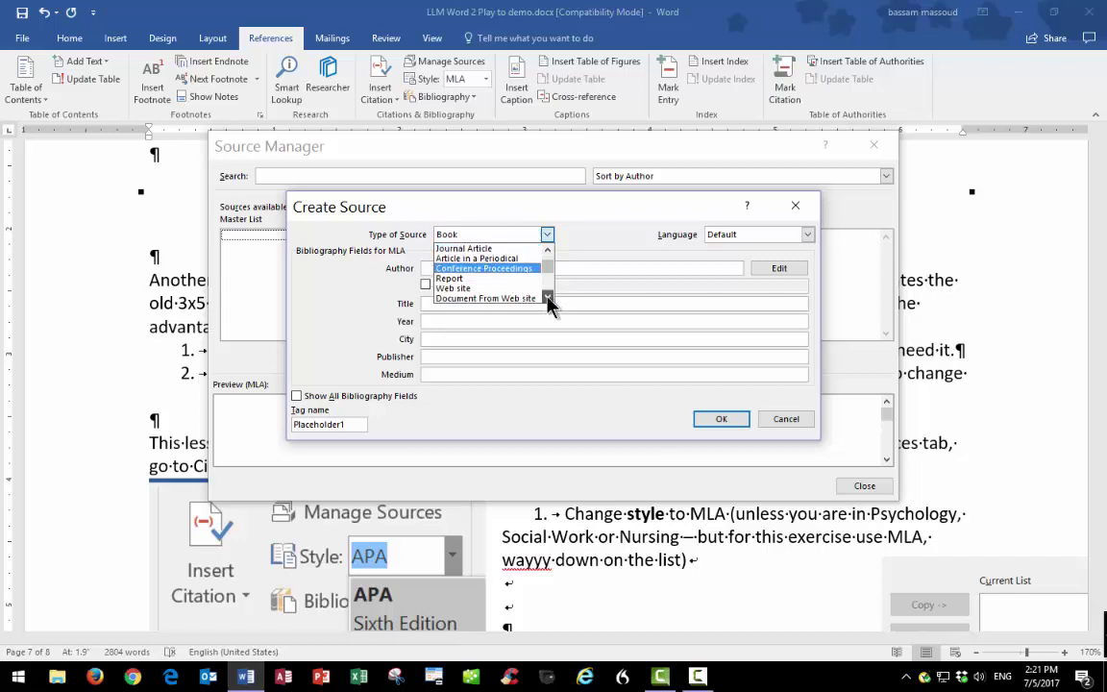
click(548, 297)
click(490, 279)
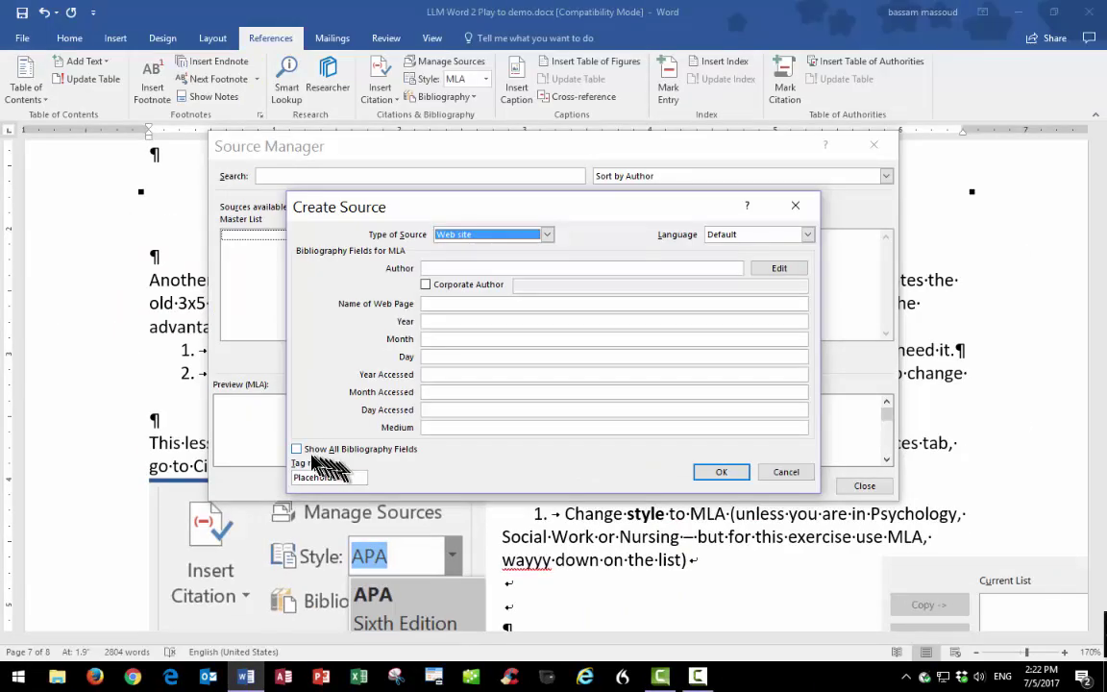
Examine all bibliography fields available for a Web site source, and leave without creating the source
click(297, 449)
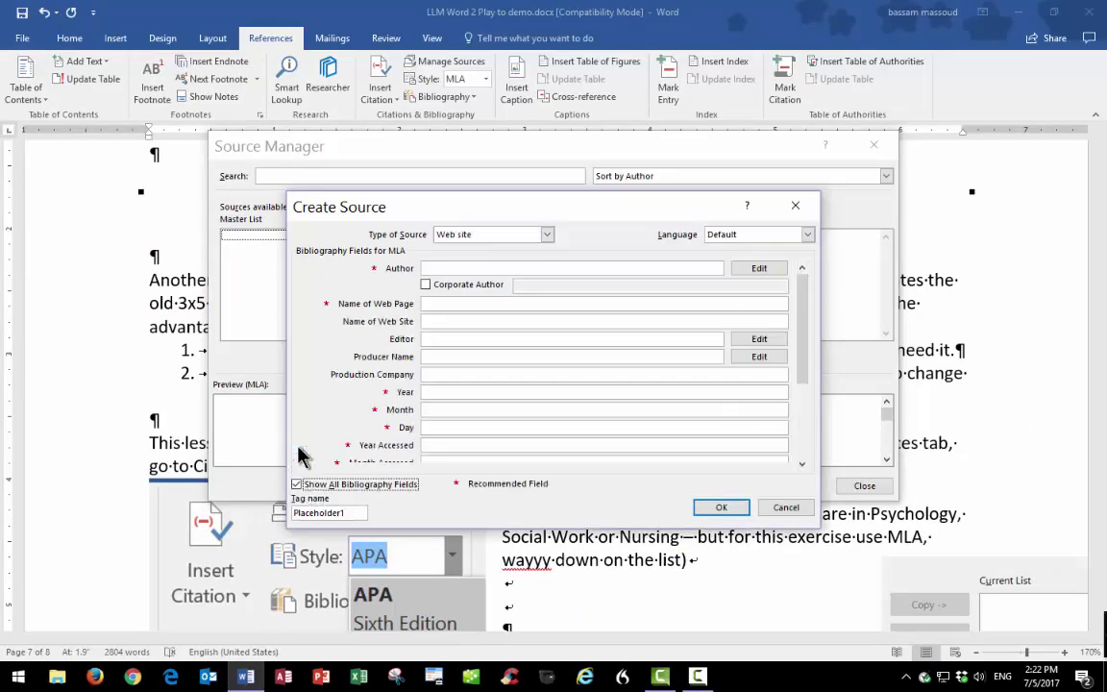
drag(803, 320, 806, 395)
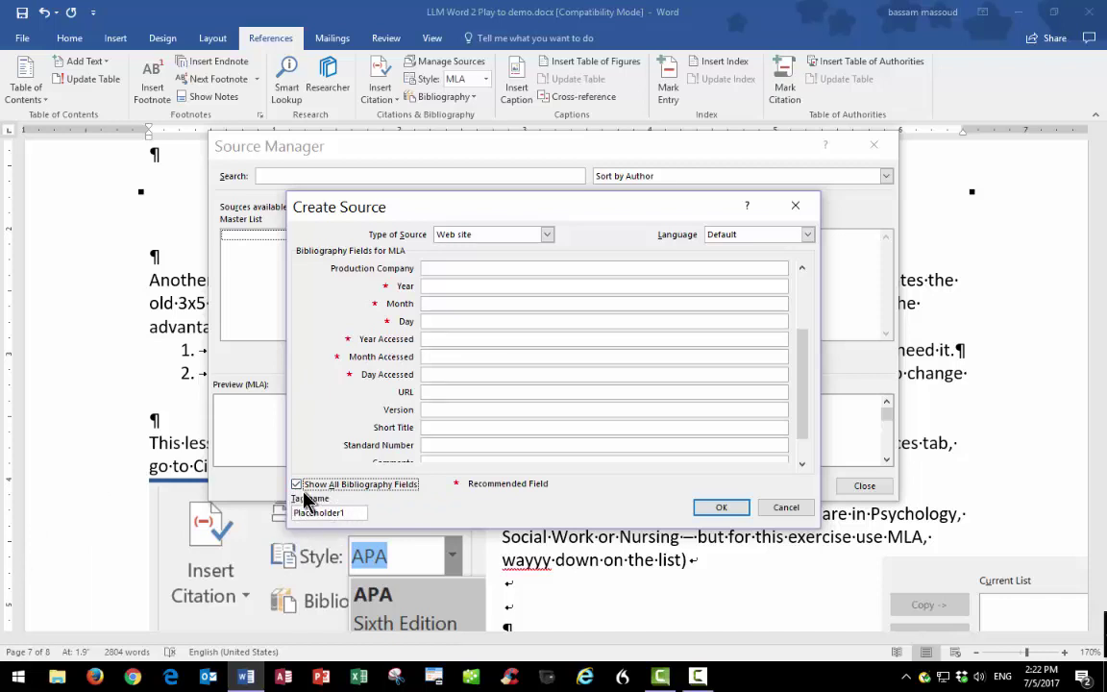
key(Escape)
key(Escape)
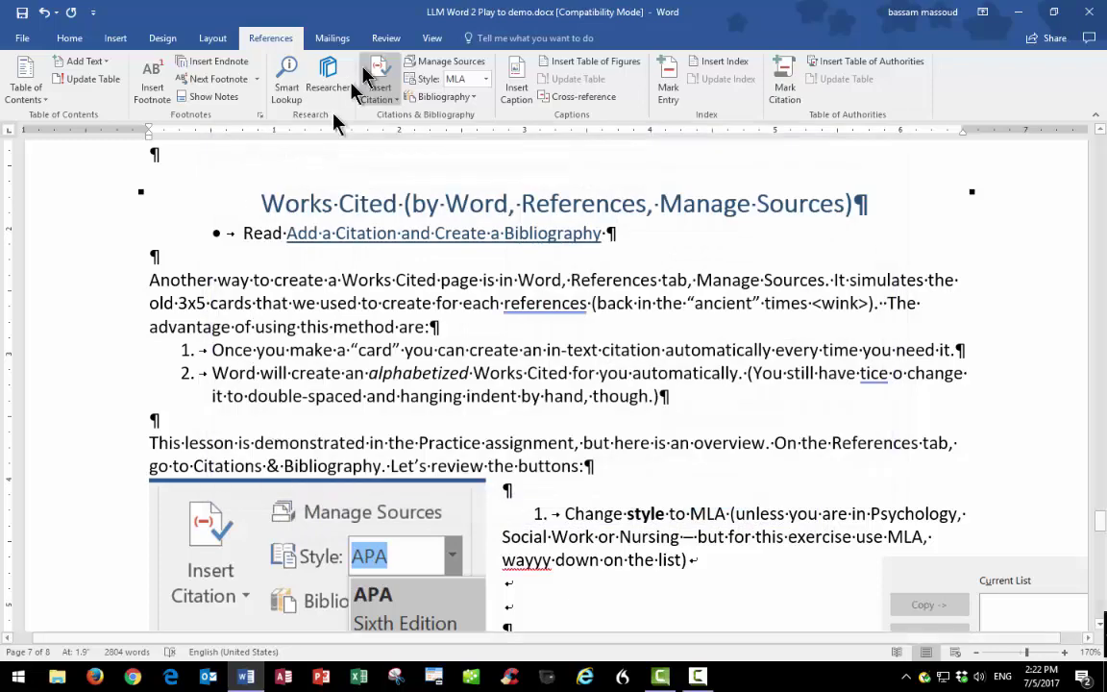
Examine the Insert Citation options and read the lesson's overview of the Citations & Bibliography commands
click(382, 98)
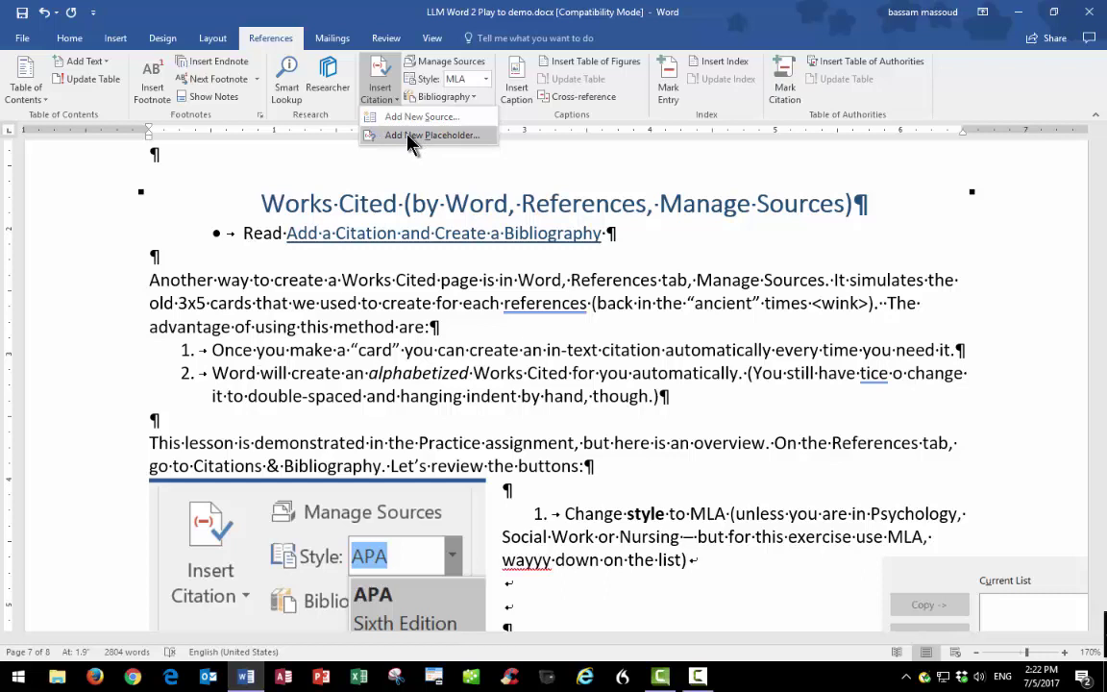
key(Escape)
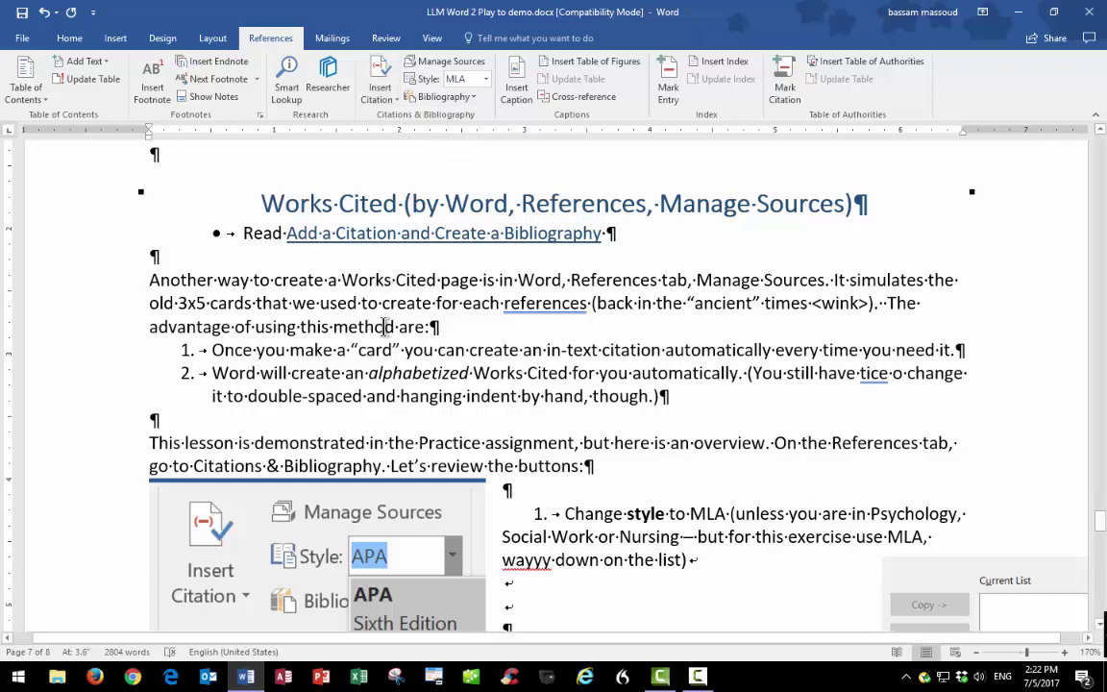
scroll(385, 326, down, 6)
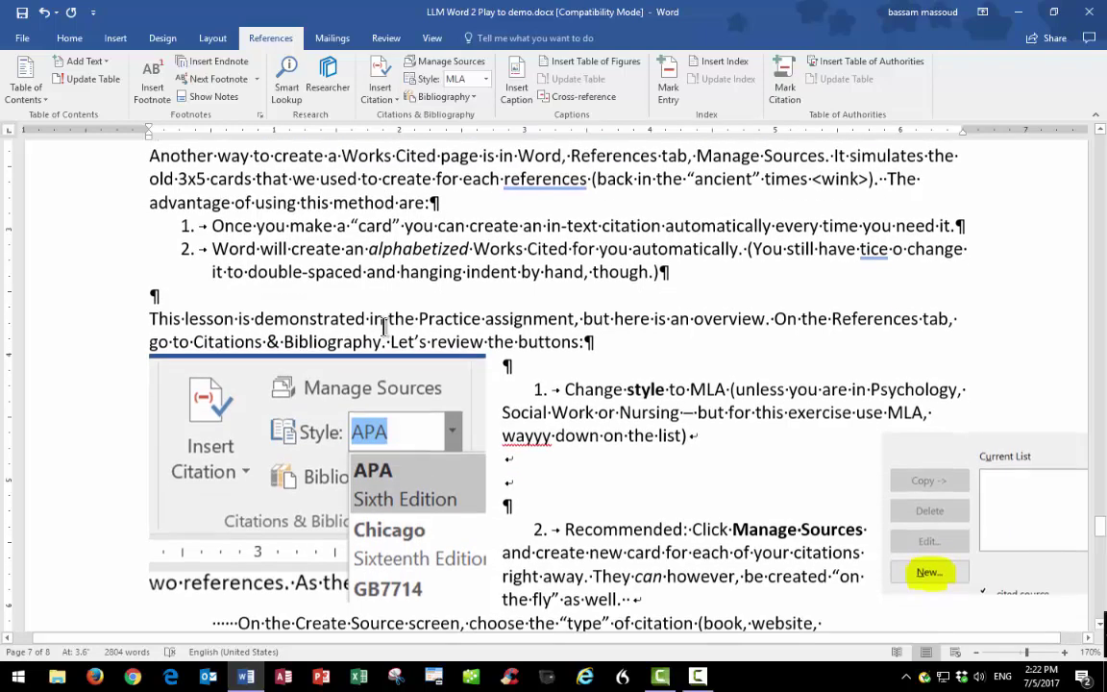
scroll(385, 327, down, 3)
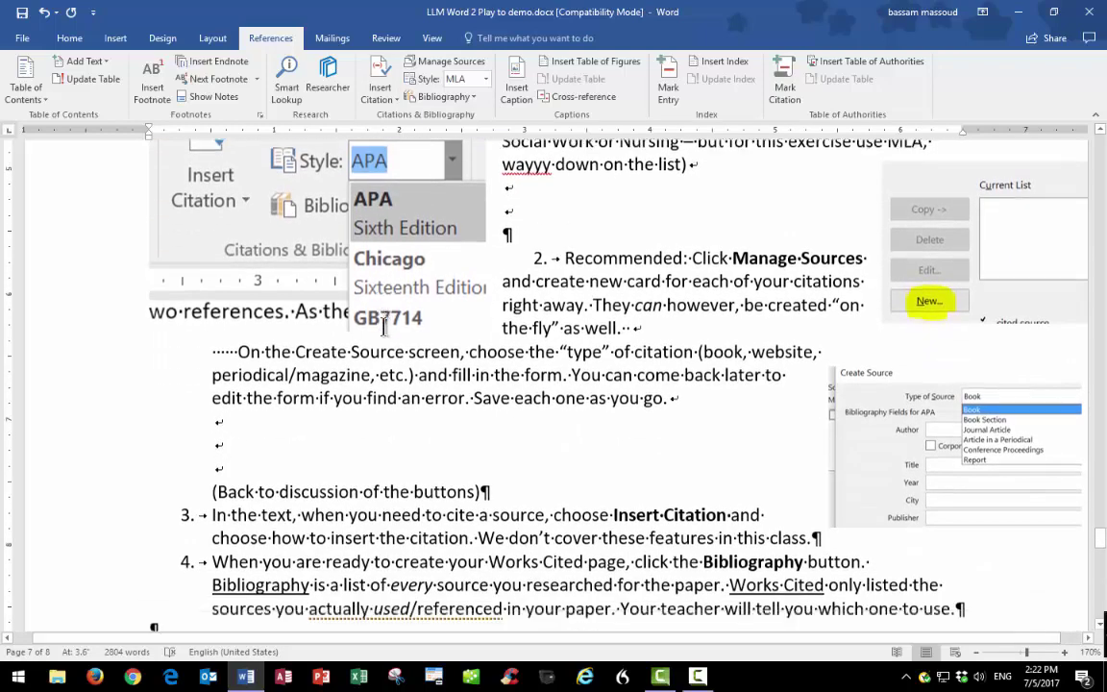
scroll(385, 327, down, 2)
scroll(384, 324, up, 2)
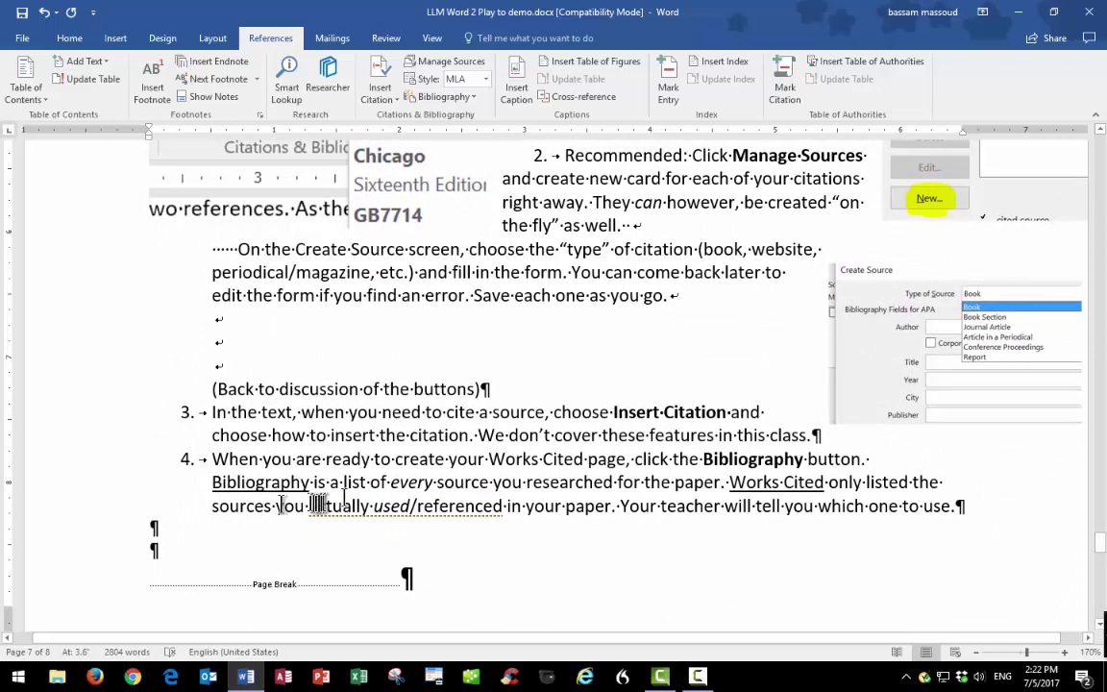
Insert a plain bibliography without a built-in heading at the insertion point, and dismiss the Researcher pane
click(474, 102)
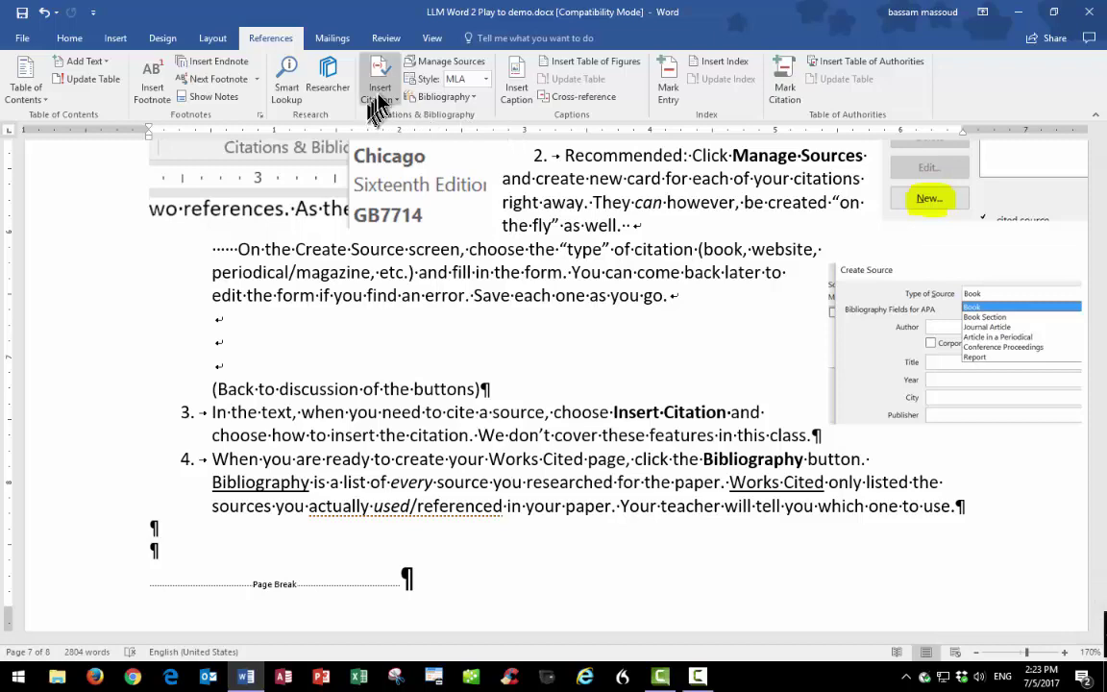
click(377, 94)
click(444, 97)
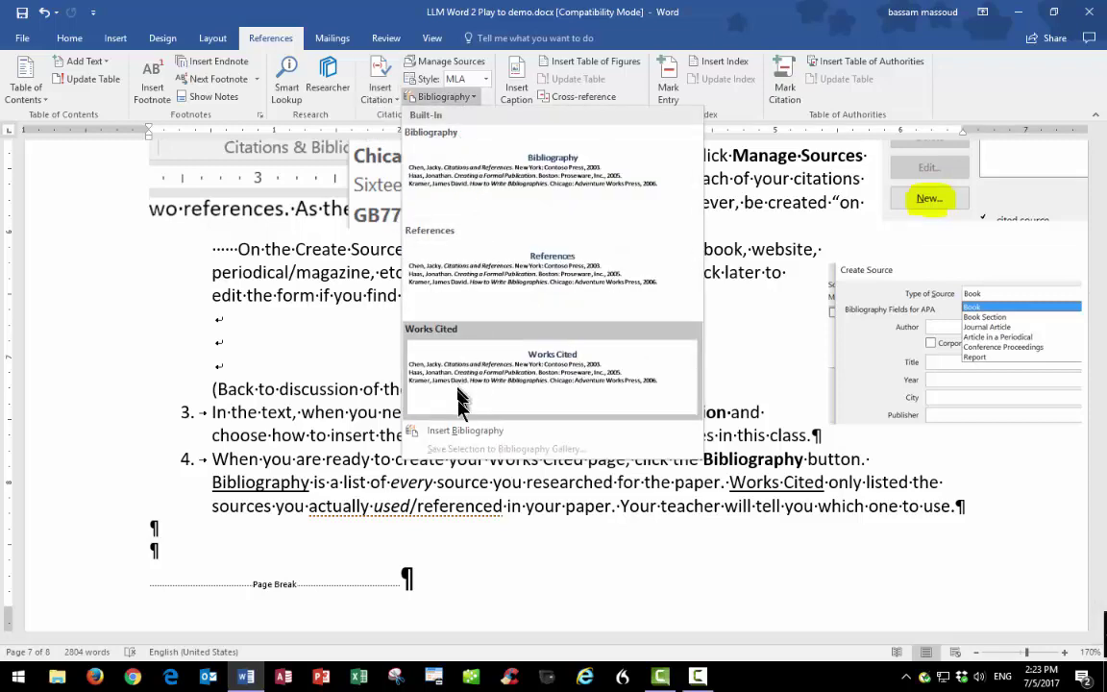
click(465, 431)
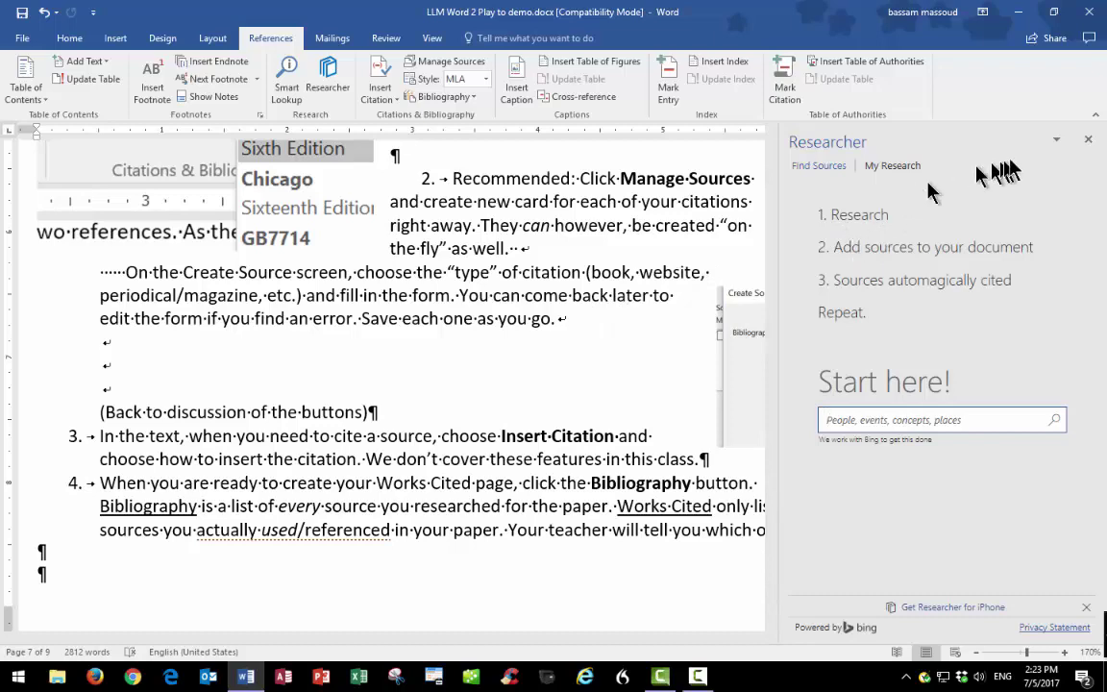
click(1090, 142)
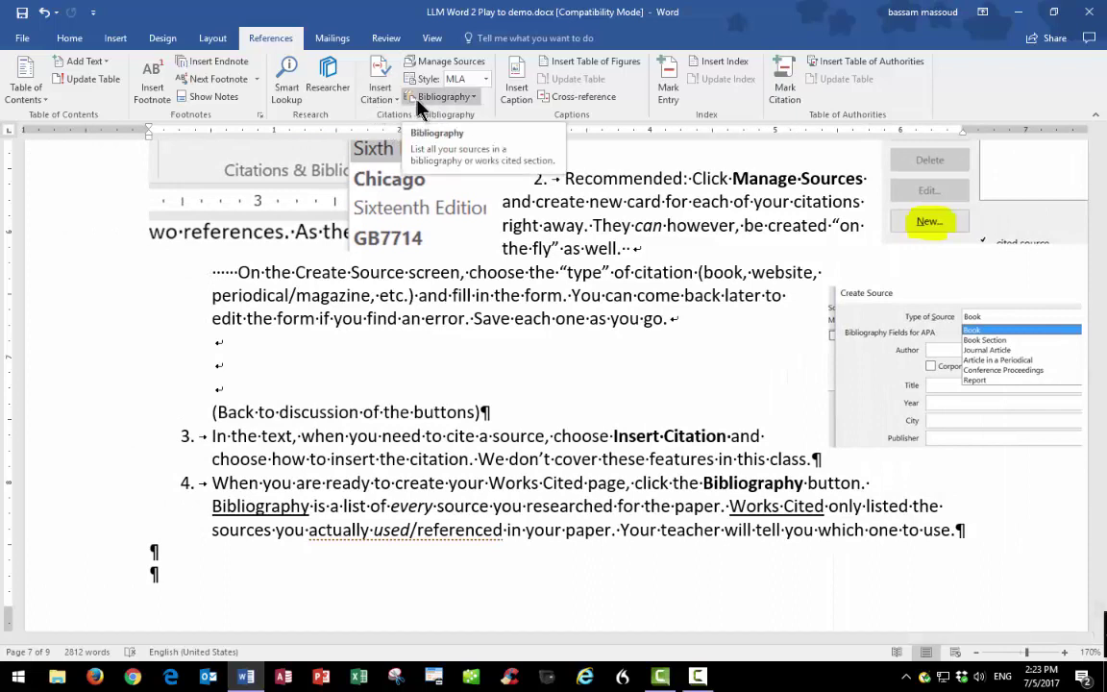
click(420, 419)
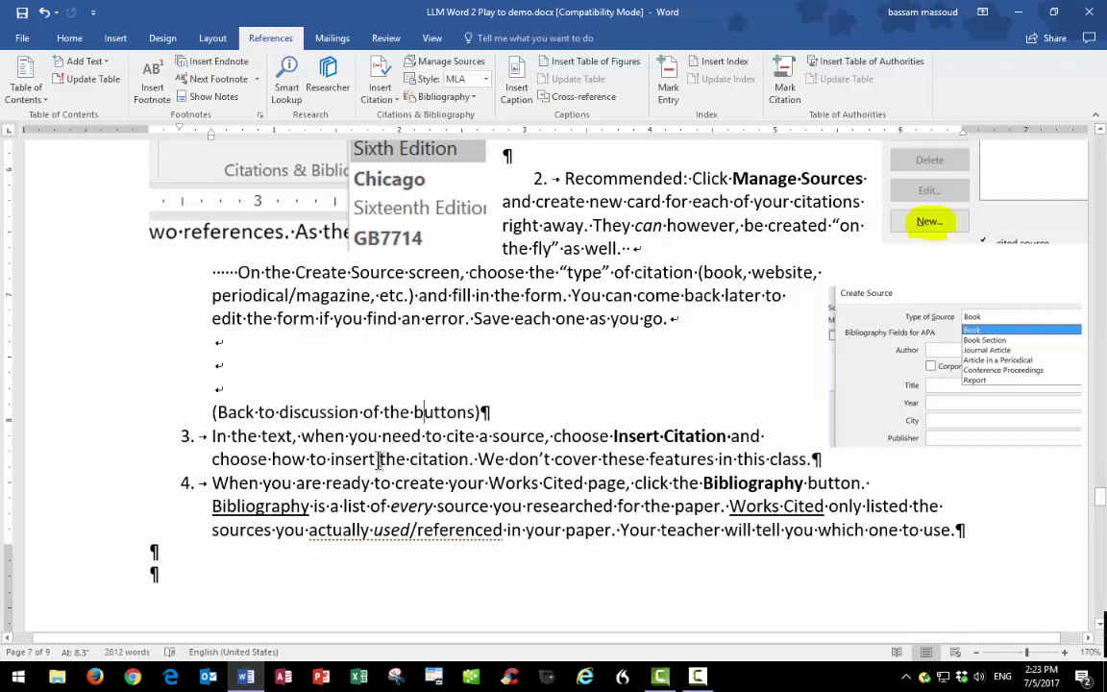
Review the research paper resources and book instructions in the Learning Activities table on the last page
scroll(380, 461, down, 5)
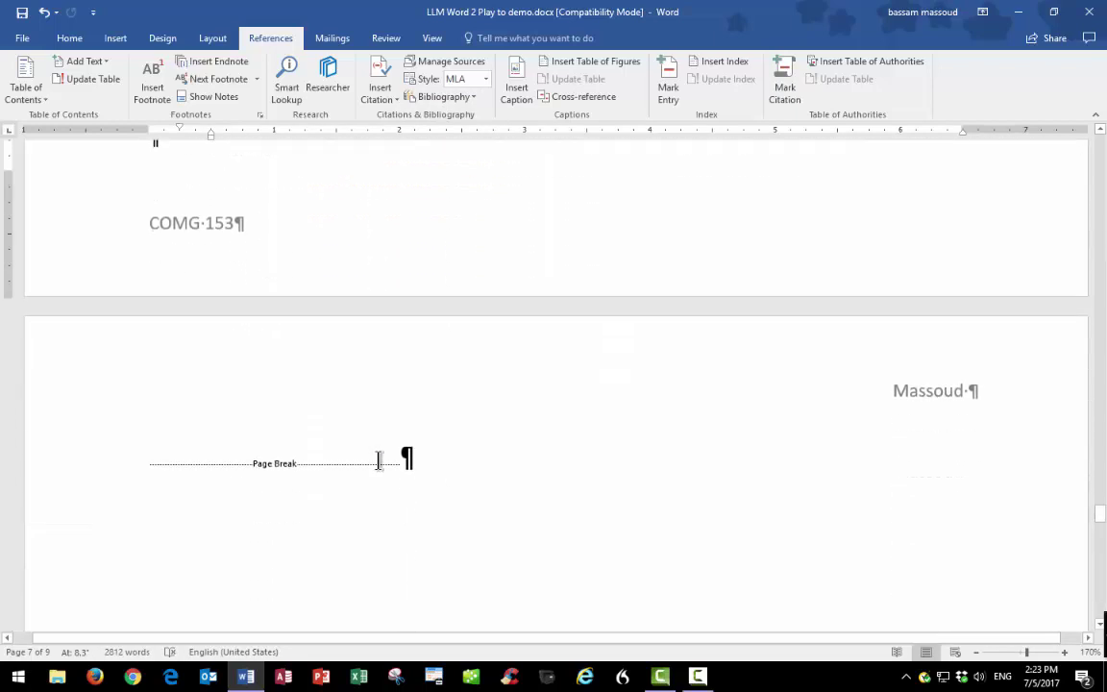
scroll(379, 461, down, 15)
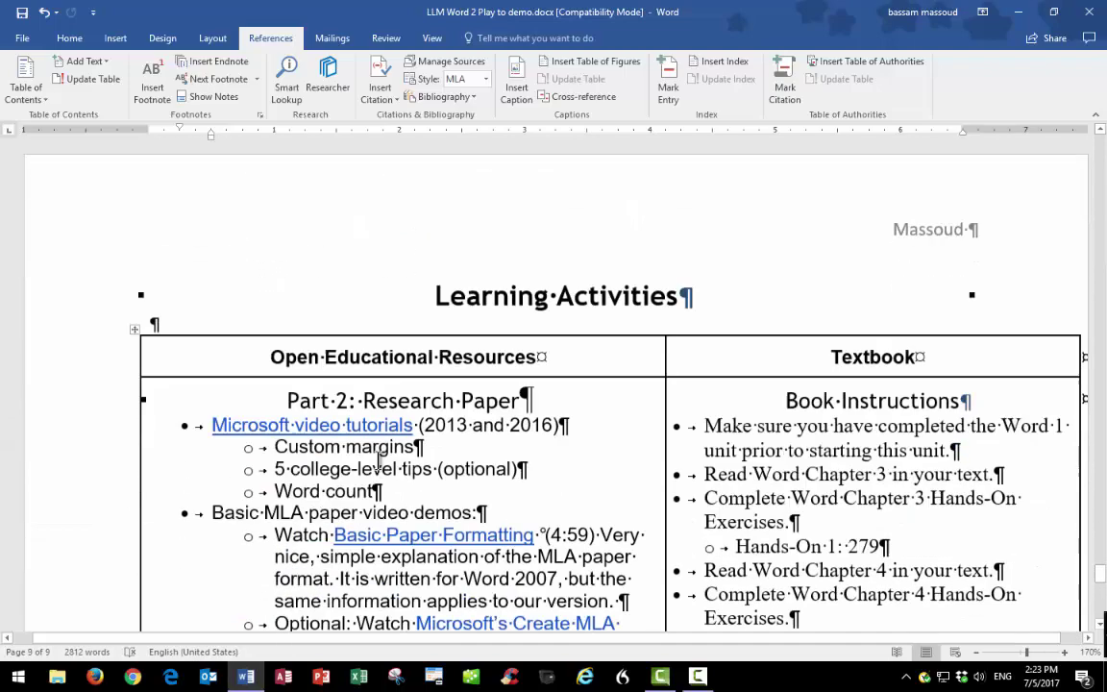
scroll(380, 462, down, 3)
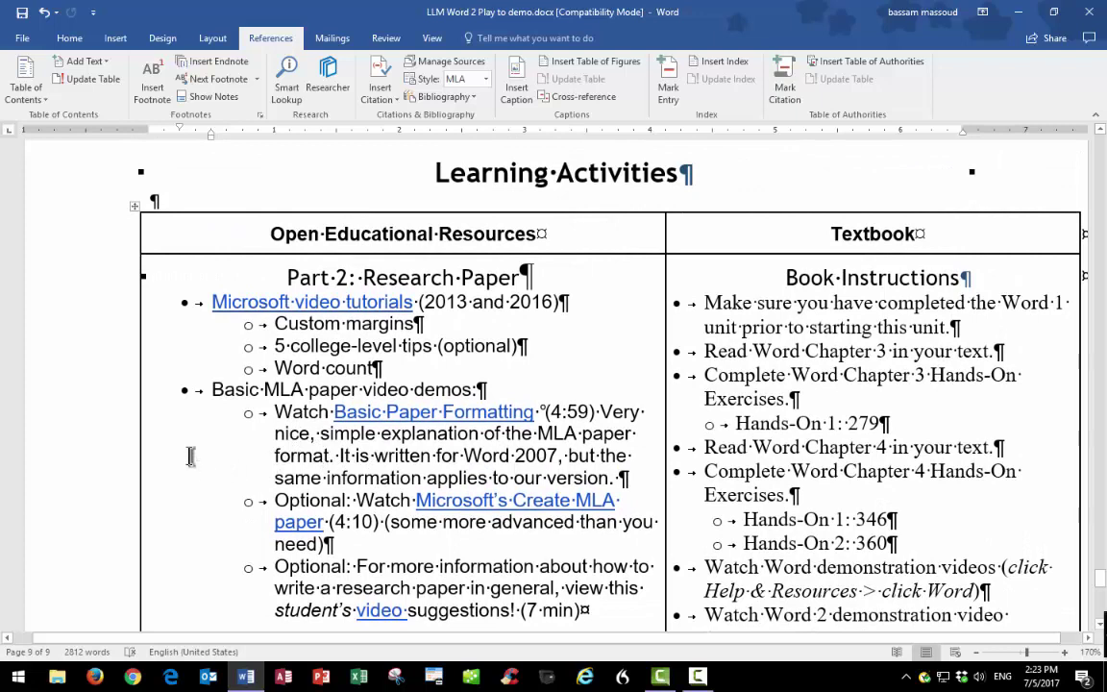
click(204, 428)
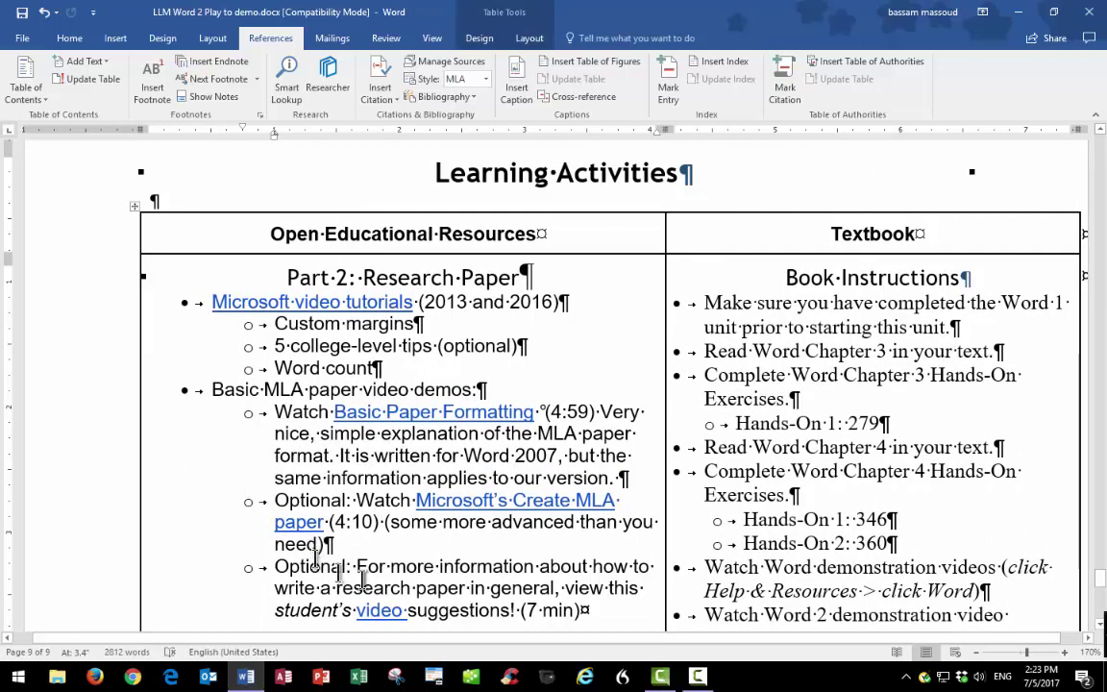